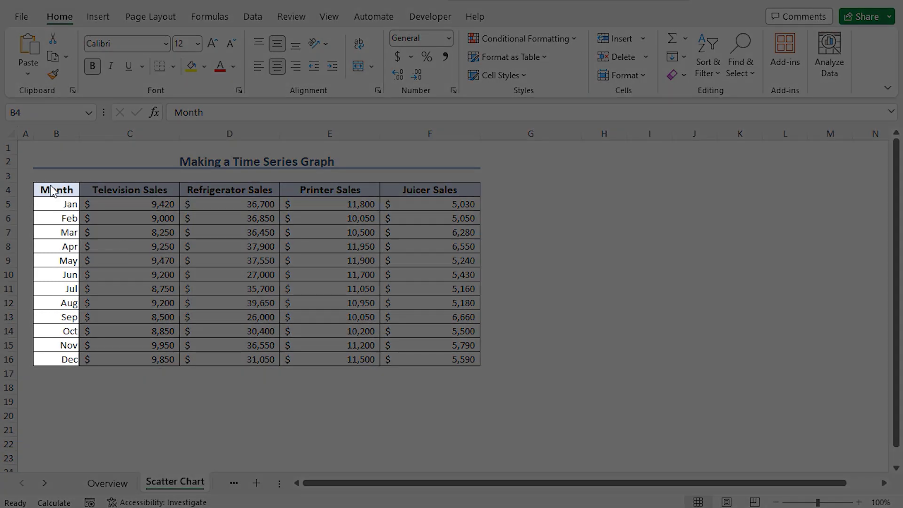
# Review the header cells of the sales table in row 4, from Month through Juicer Sales.
pyautogui.click(50, 183)
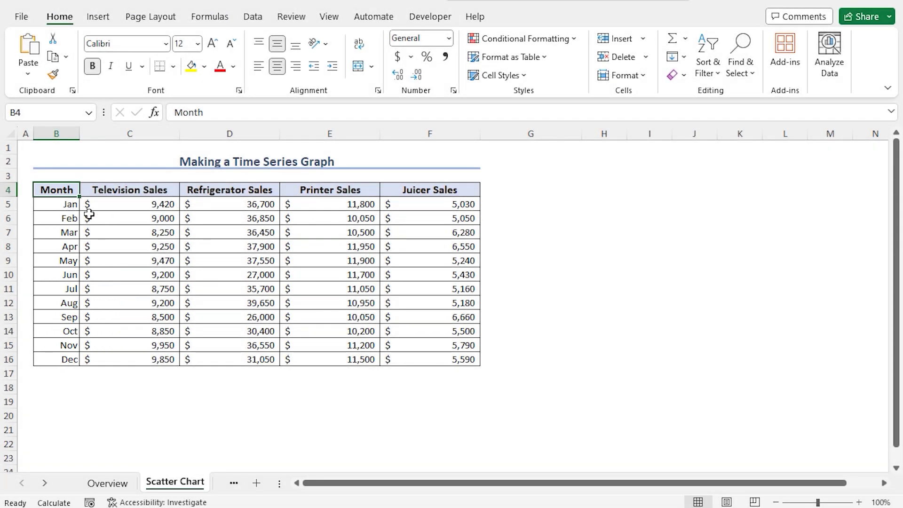
pyautogui.click(157, 192)
pyautogui.click(266, 192)
pyautogui.click(367, 192)
pyautogui.click(458, 190)
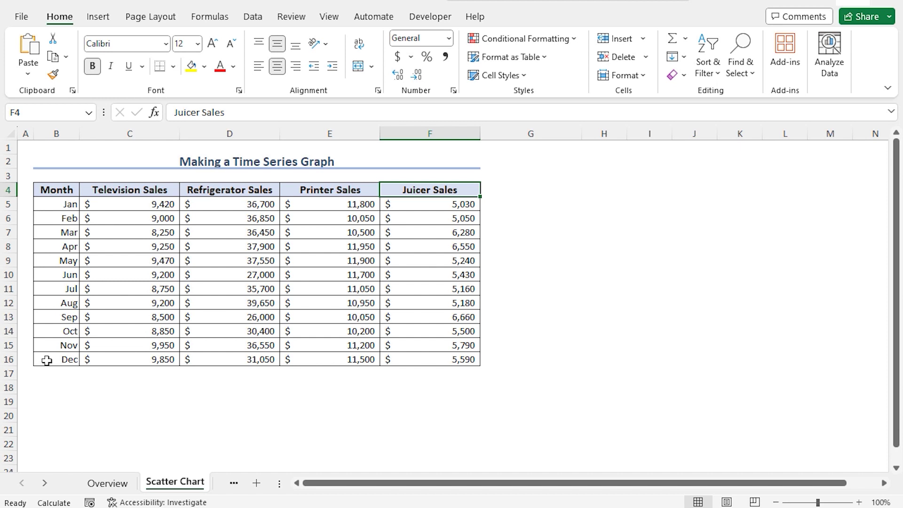
# Open the full number format settings for the January date in B5 and accept the custom mmm format.
pyautogui.click(60, 204)
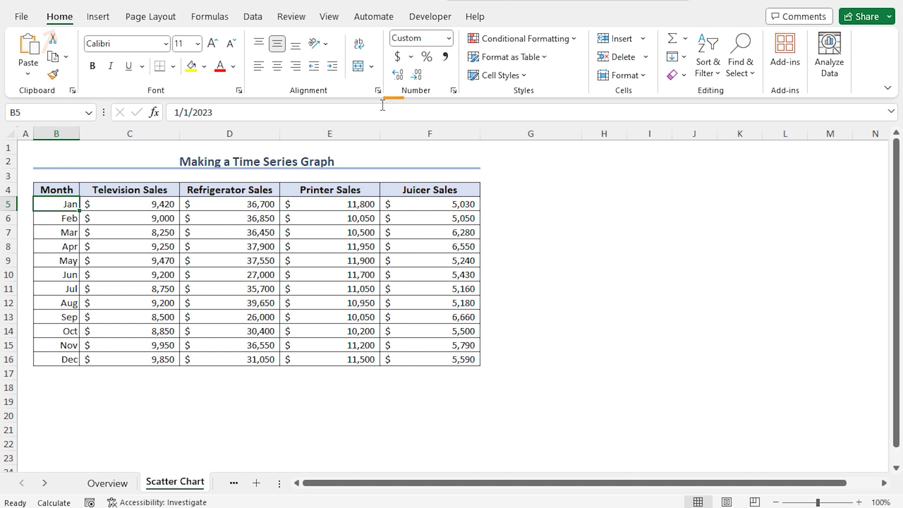
pyautogui.click(449, 39)
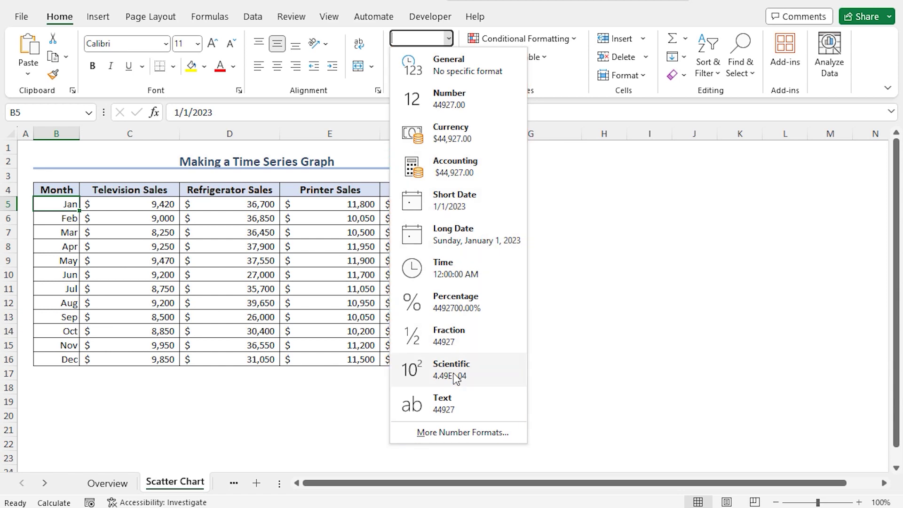
pyautogui.click(473, 432)
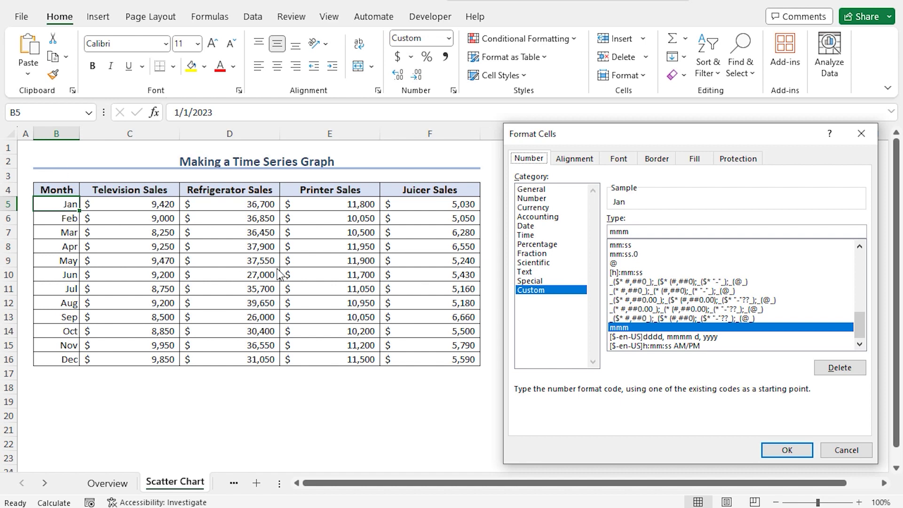
pyautogui.click(796, 458)
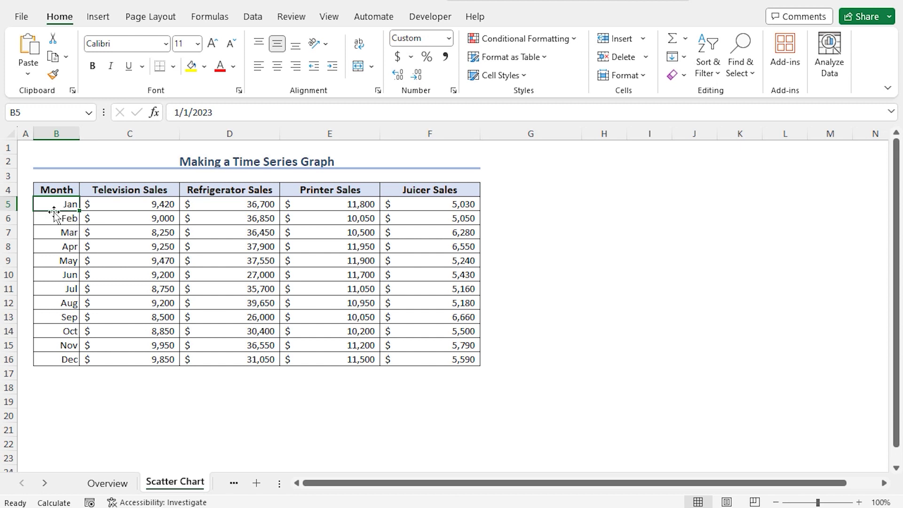
# Insert a scatter chart with smooth lines and markers from B4:C16 and place it beside the sales table.
pyautogui.moveTo(48, 194); pyautogui.dragTo(176, 361)
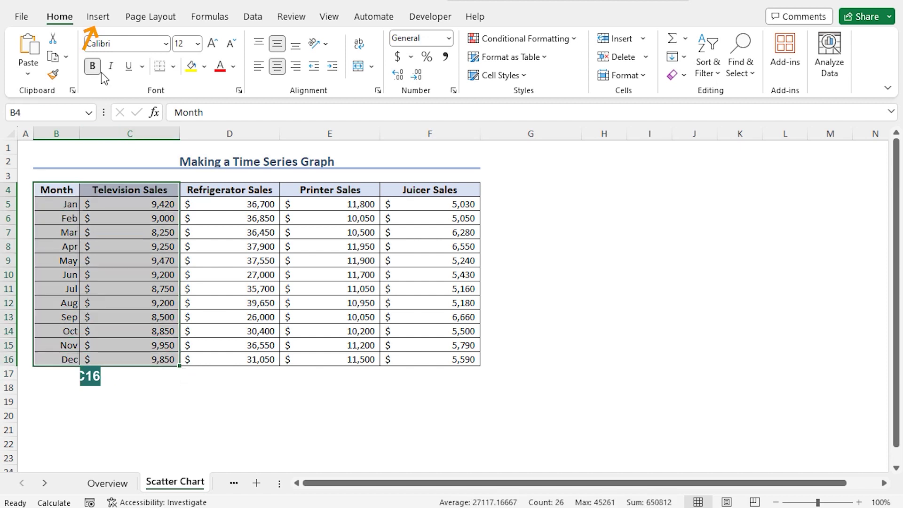
pyautogui.click(94, 21)
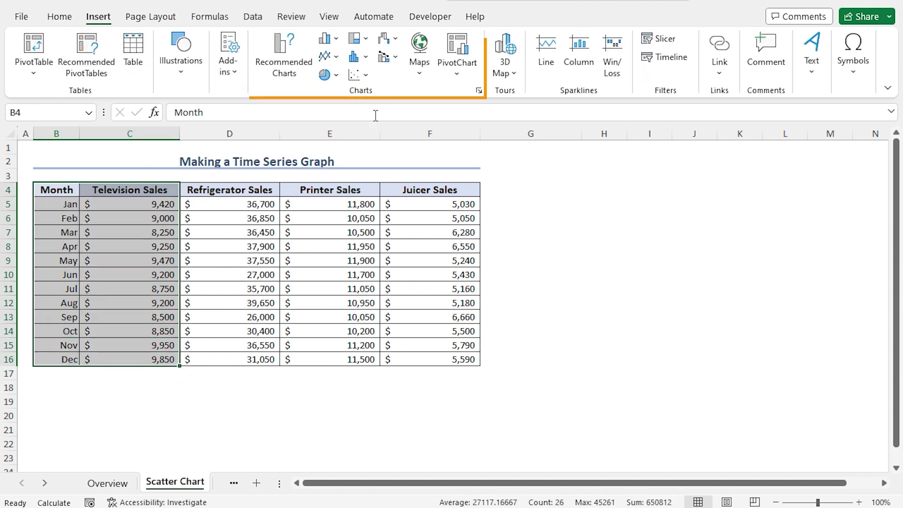
pyautogui.click(358, 76)
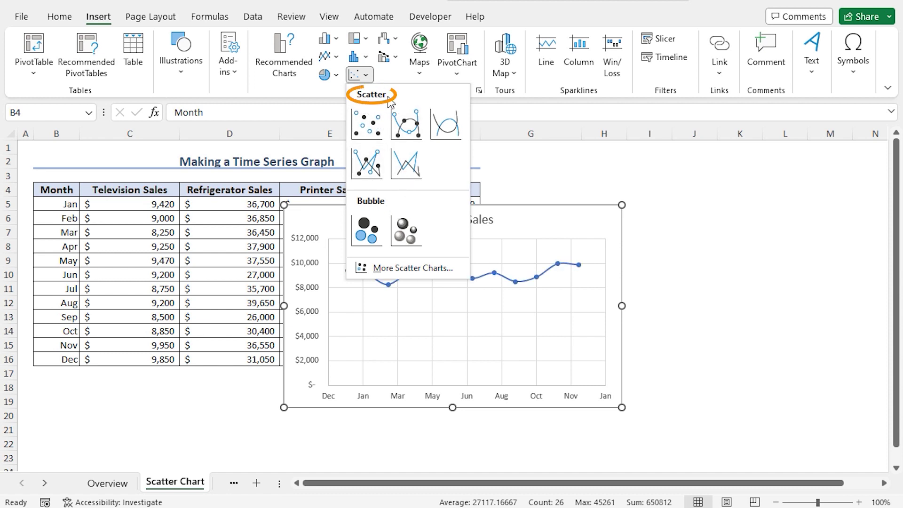
pyautogui.click(400, 124)
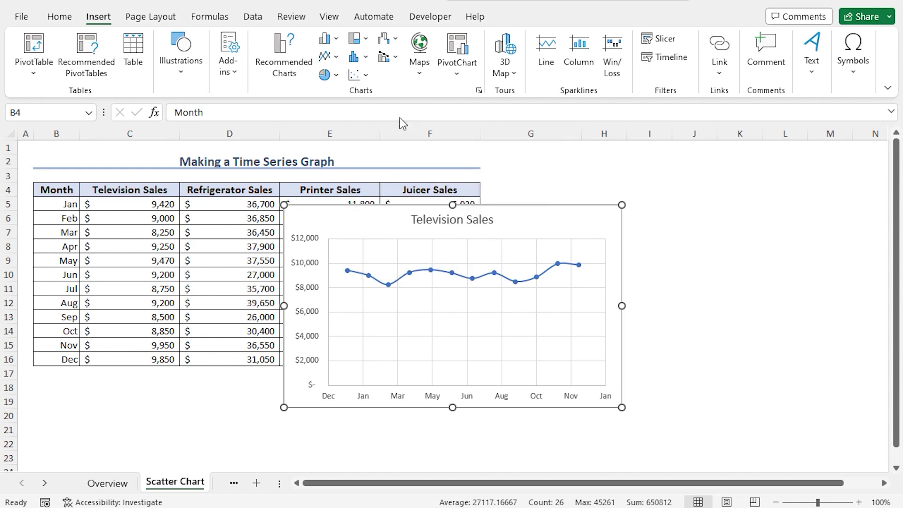
pyautogui.moveTo(503, 220); pyautogui.dragTo(767, 170)
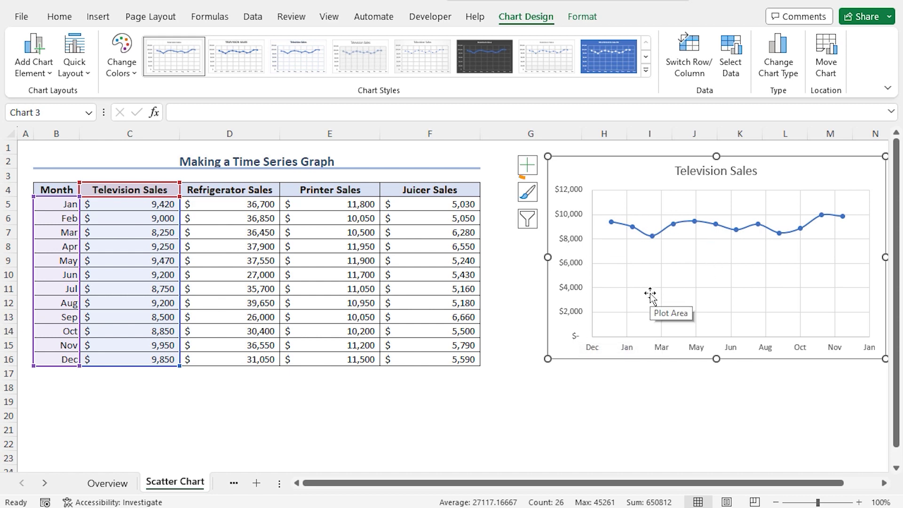
# Remove the gridlines from the Television Sales chart and add axis titles.
pyautogui.click(530, 166)
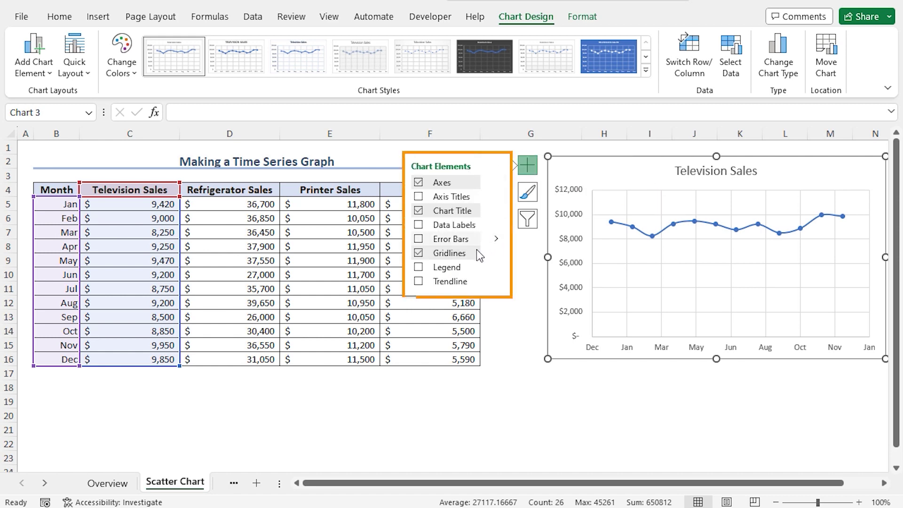
pyautogui.click(418, 253)
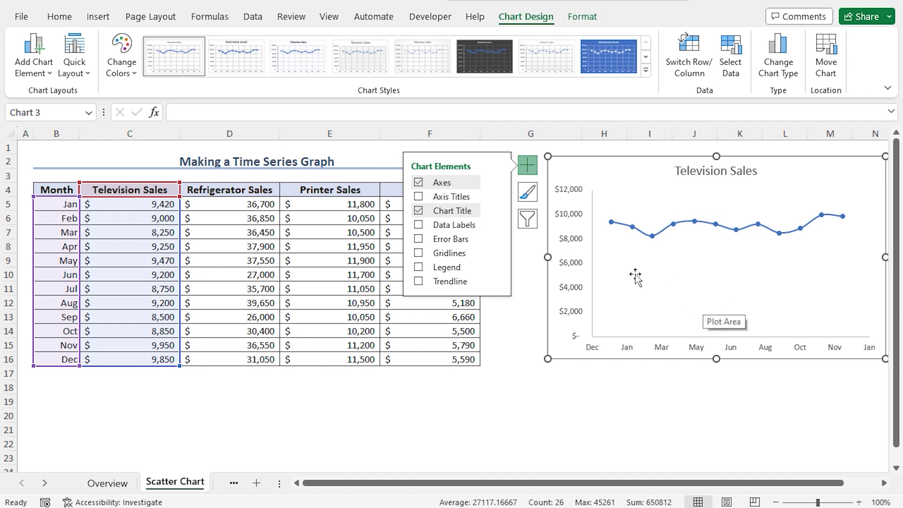
pyautogui.click(419, 197)
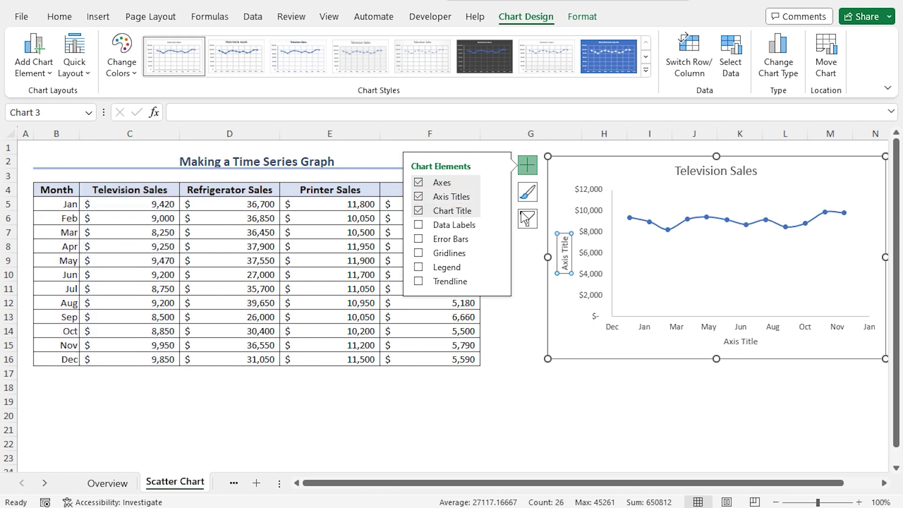
# Title the chart's vertical axis "Sales in USD" and its horizontal axis "Month".
pyautogui.click(563, 252)
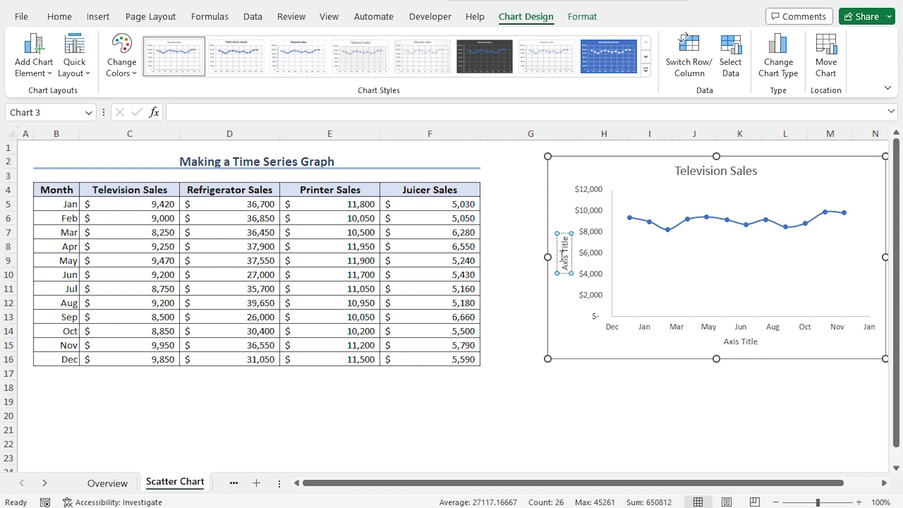
pyautogui.tripleClick(563, 252)
pyautogui.write('Sales in USD')
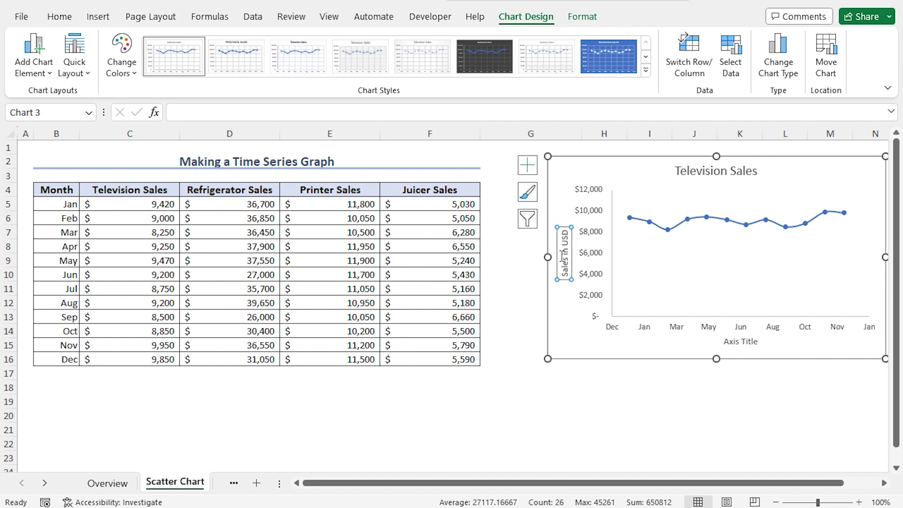
pyautogui.tripleClick(740, 341)
pyautogui.write('Month')
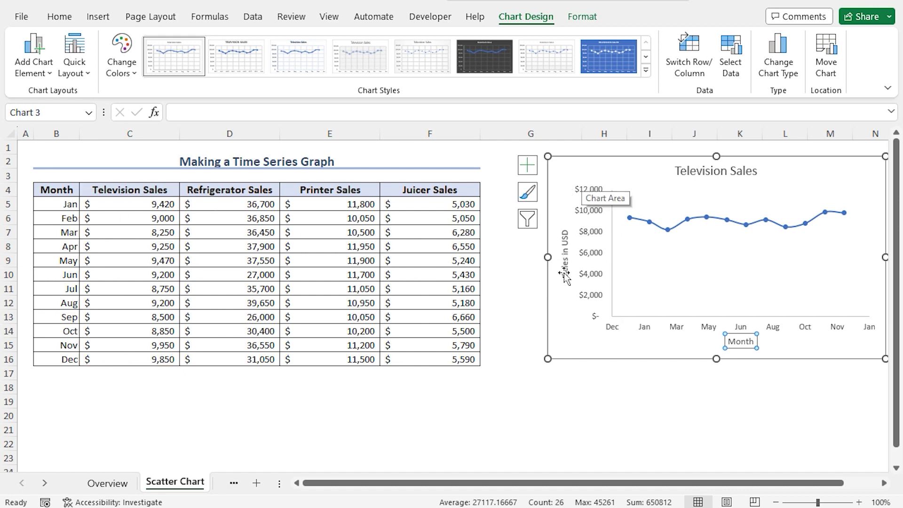
pyautogui.click(585, 311)
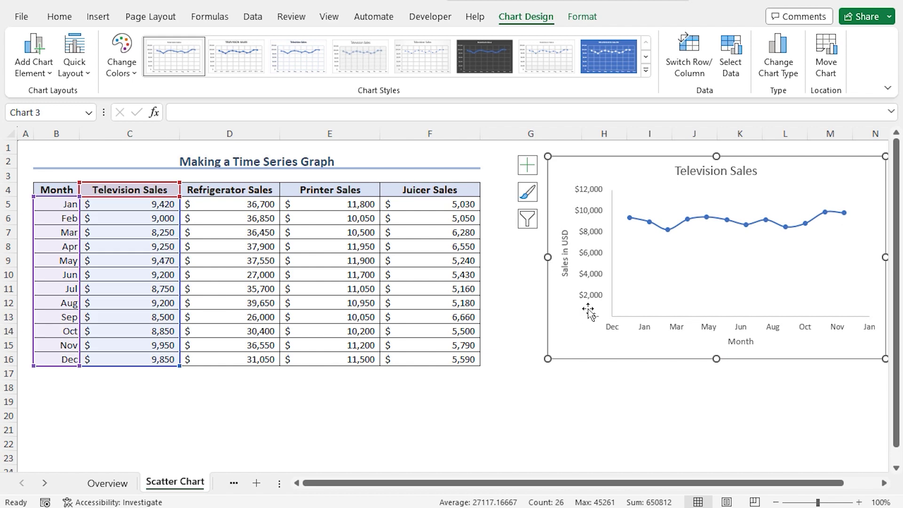
# Set the minimum bound of the Television Sales chart's vertical value axis to 7000 and close the formatting pane.
pyautogui.rightClick(642, 164)
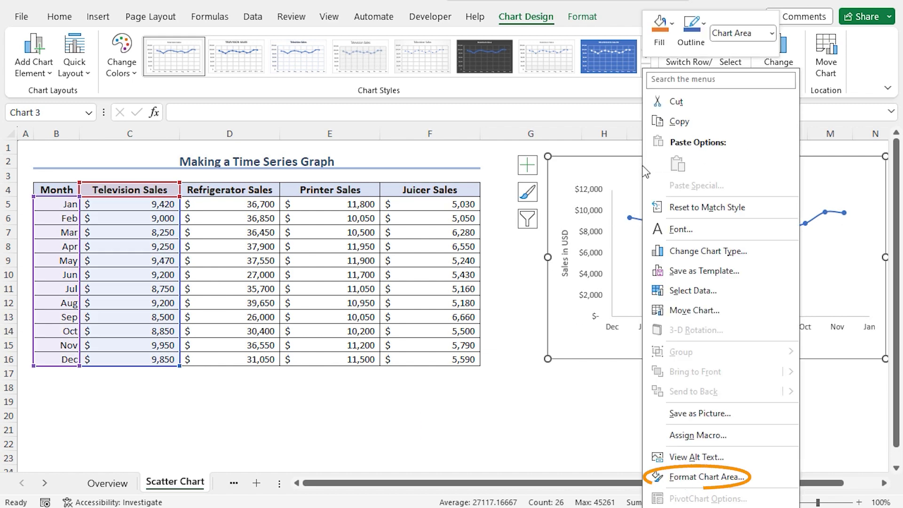
pyautogui.click(715, 478)
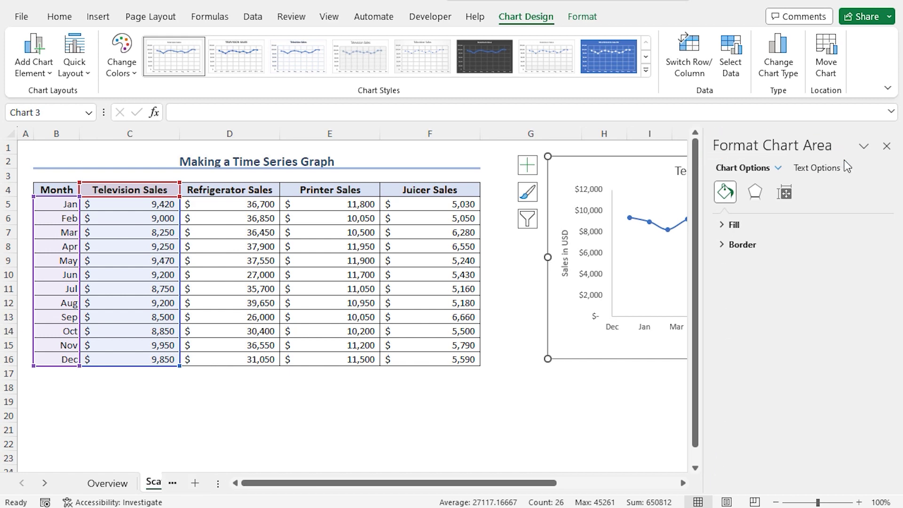
pyautogui.click(779, 169)
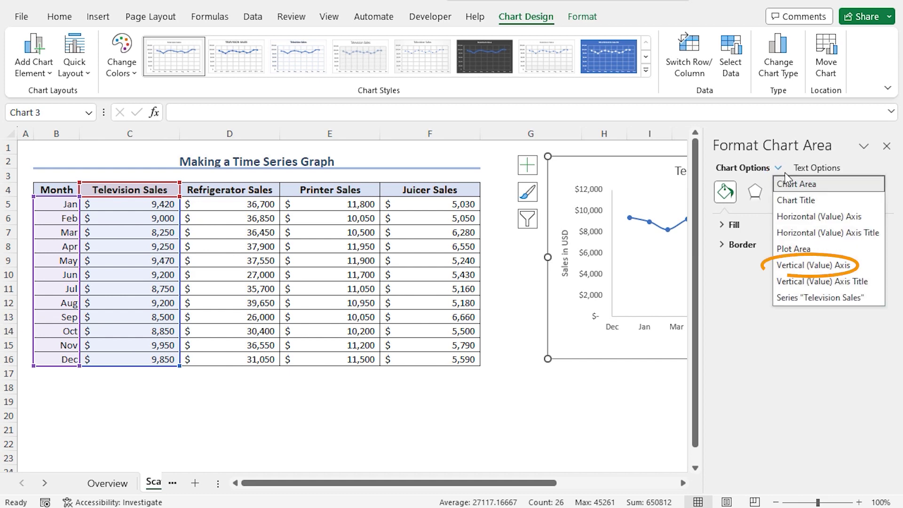
pyautogui.click(822, 266)
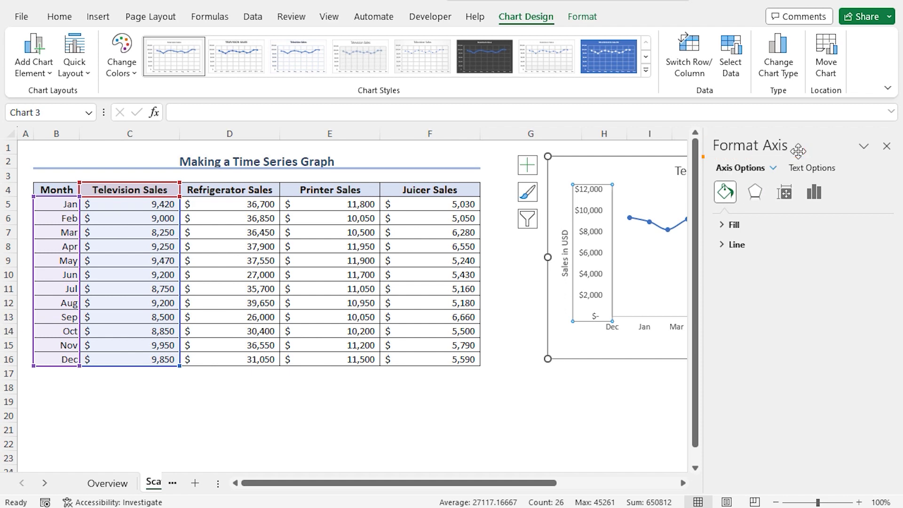
pyautogui.click(814, 192)
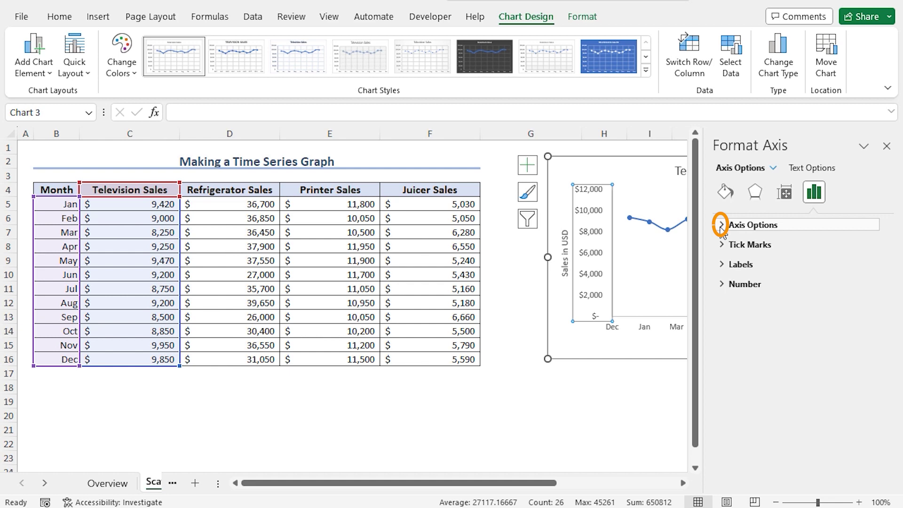
pyautogui.click(720, 224)
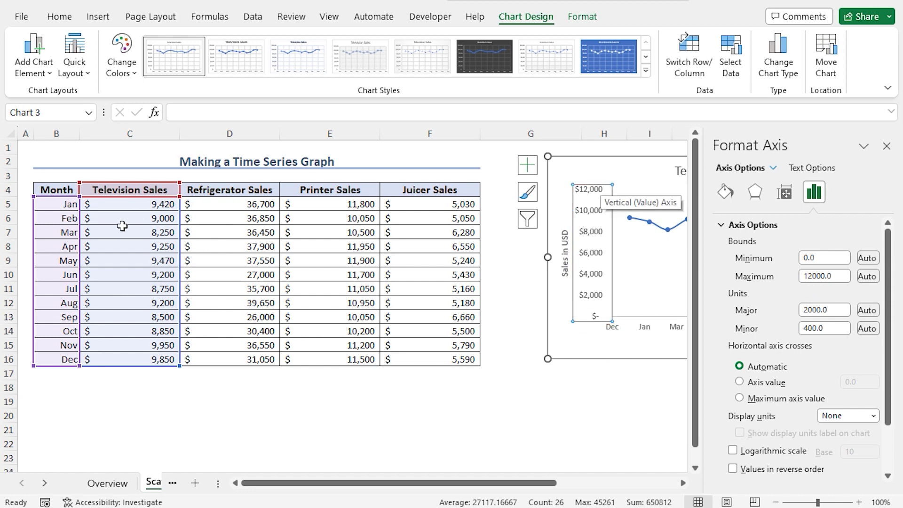
pyautogui.click(831, 257)
pyautogui.write('7000')
pyautogui.press('Return')
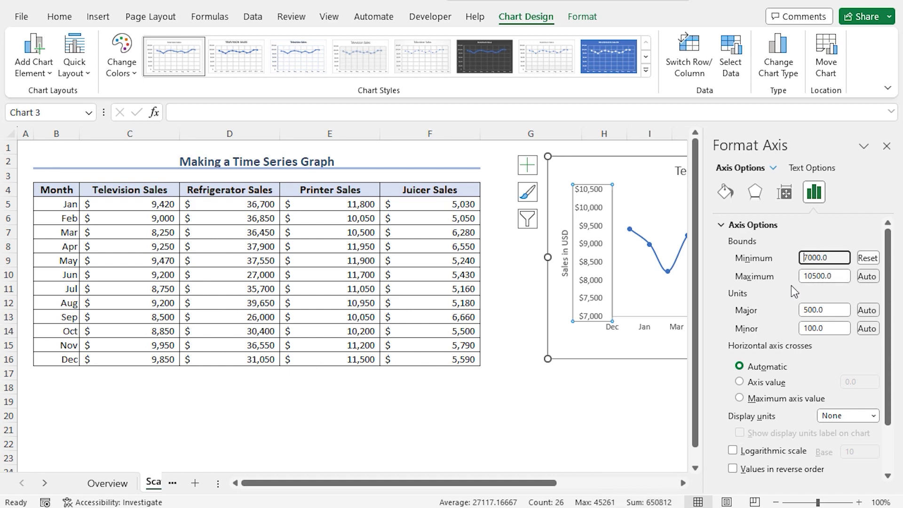
pyautogui.click(886, 146)
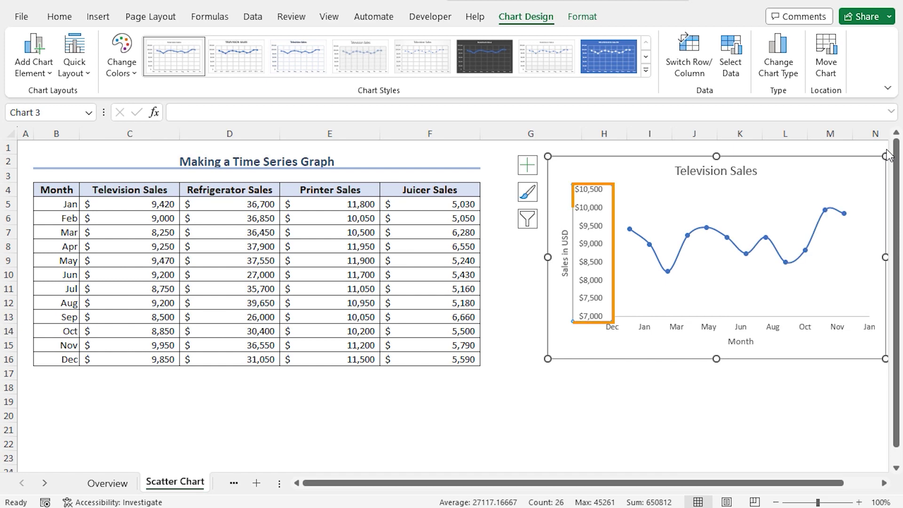
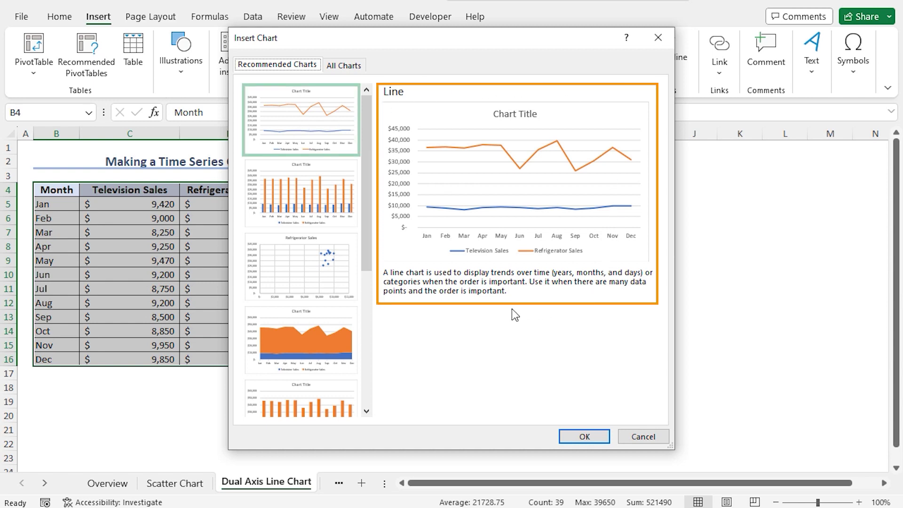
# Insert the recommended Line chart of television and refrigerator sales beside the table and title it "Sales of Television vs. Sales of Refrigerator".
pyautogui.click(585, 438)
pyautogui.moveTo(518, 221); pyautogui.dragTo(778, 184)
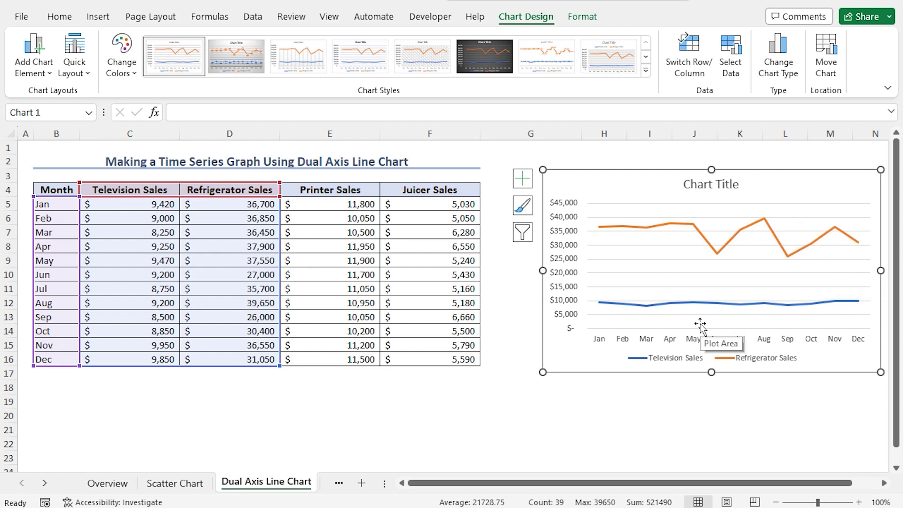
pyautogui.click(695, 185)
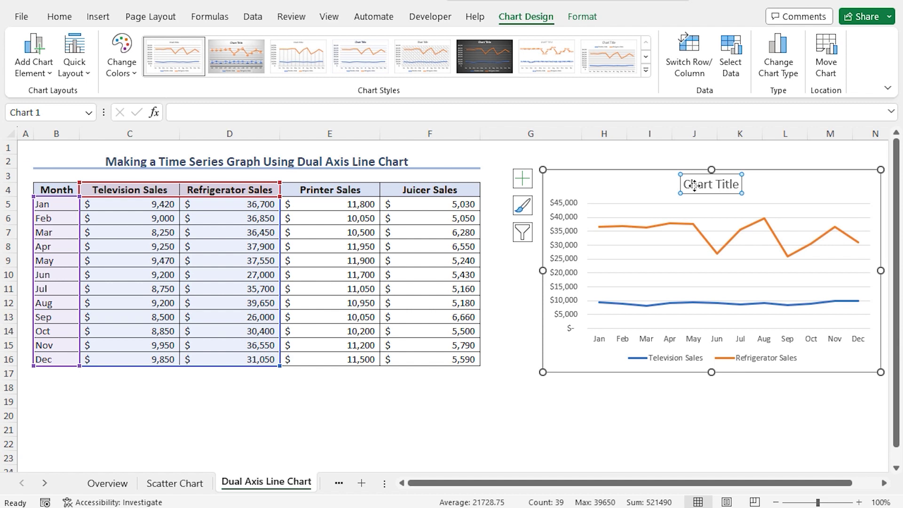
pyautogui.tripleClick(695, 185)
pyautogui.write('Sales')
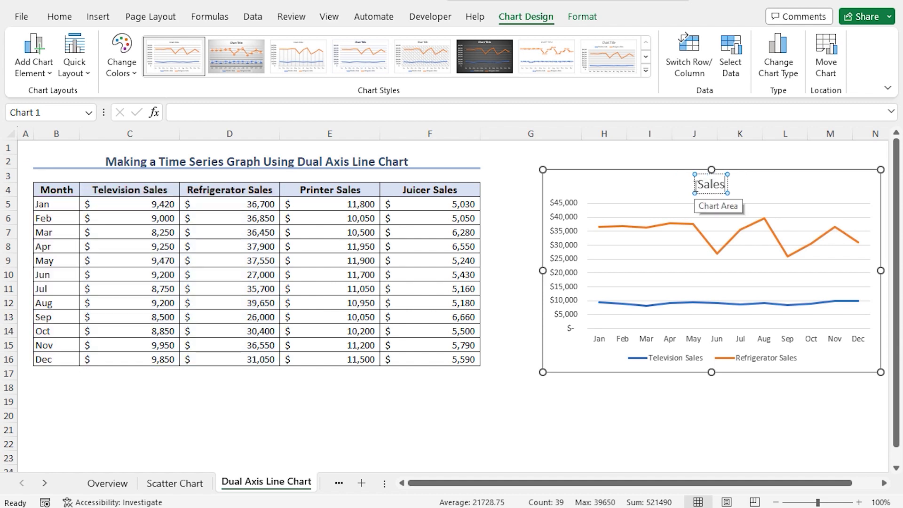
pyautogui.write(' of Television vs. Sales of Refrigerator')
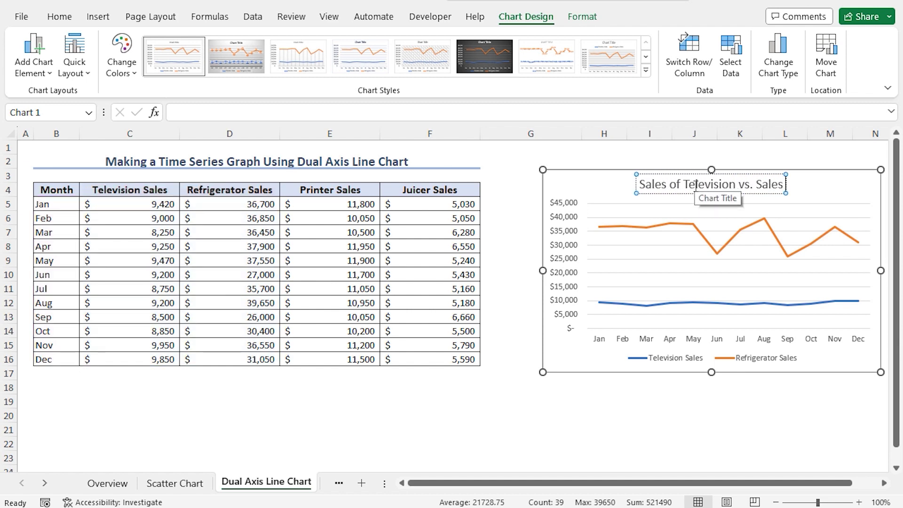
pyautogui.press('Escape')
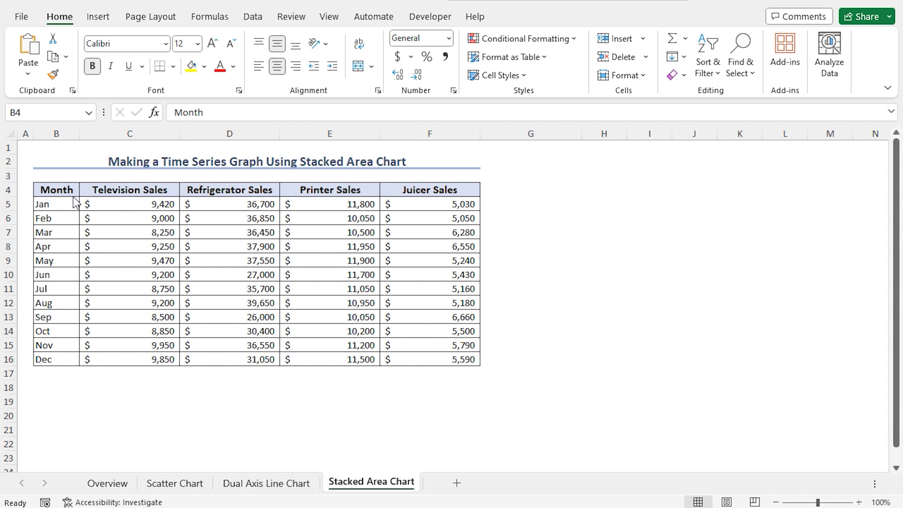
# Insert the recommended Stacked Area chart from the monthly sales table in B4:F16.
pyautogui.click(54, 189)
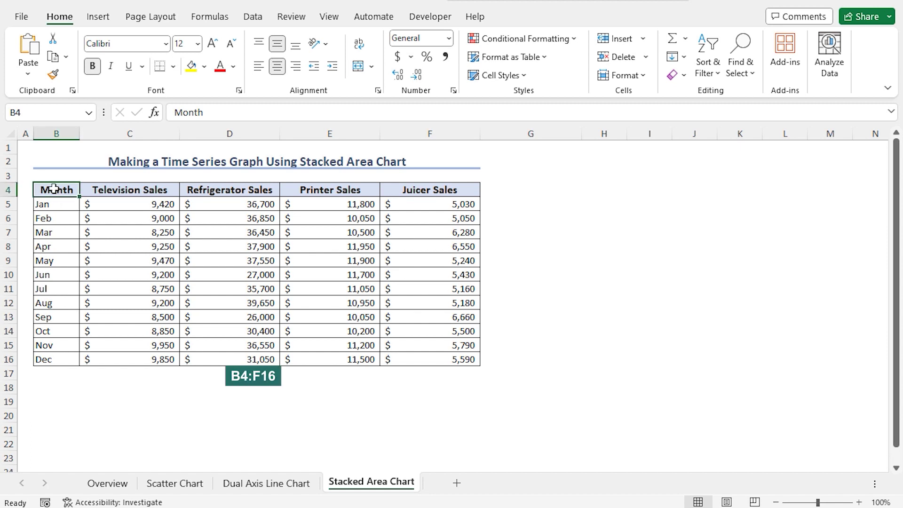
pyautogui.moveTo(54, 189); pyautogui.dragTo(448, 358)
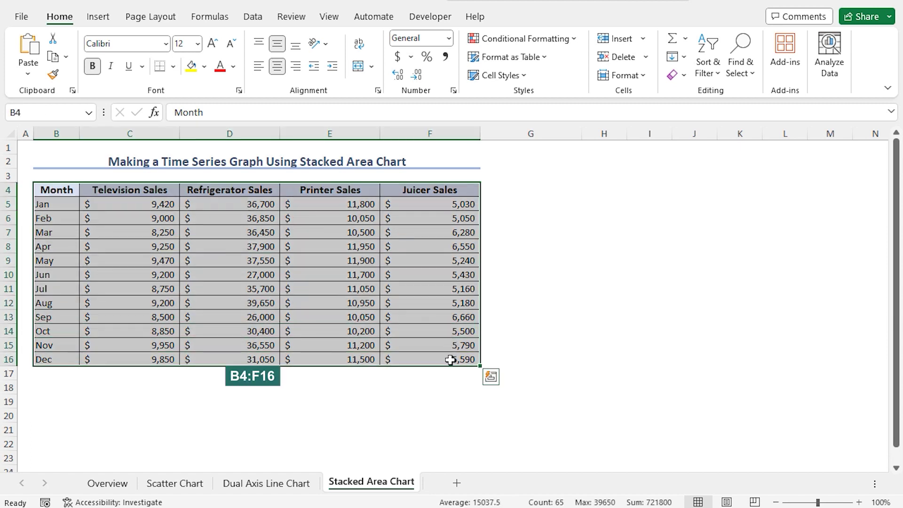
pyautogui.click(98, 17)
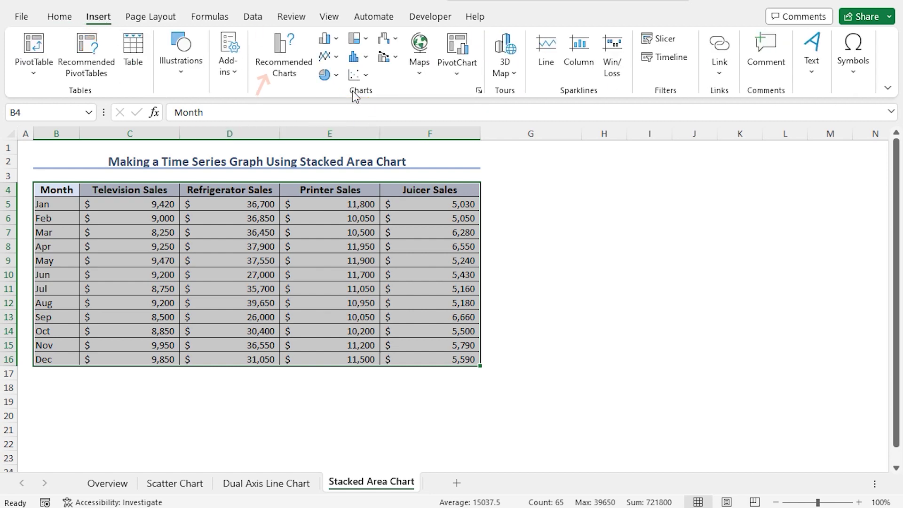
pyautogui.click(272, 50)
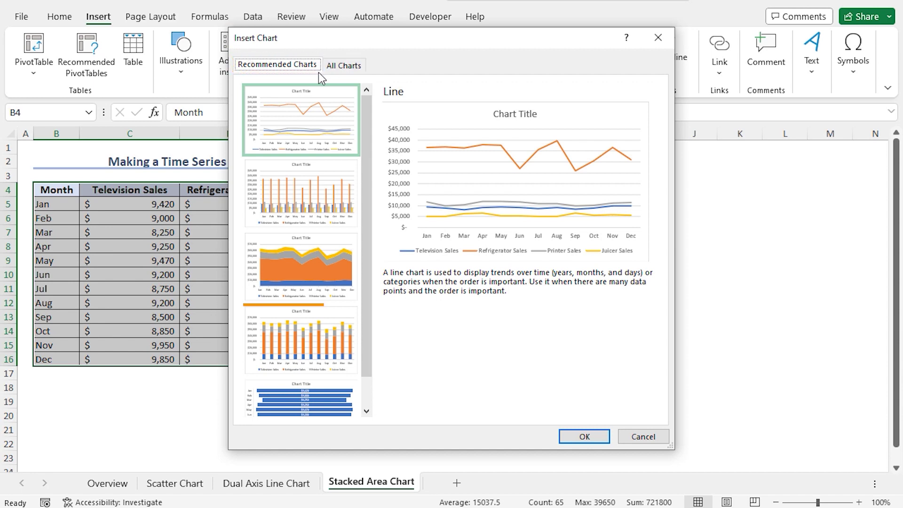
pyautogui.click(317, 259)
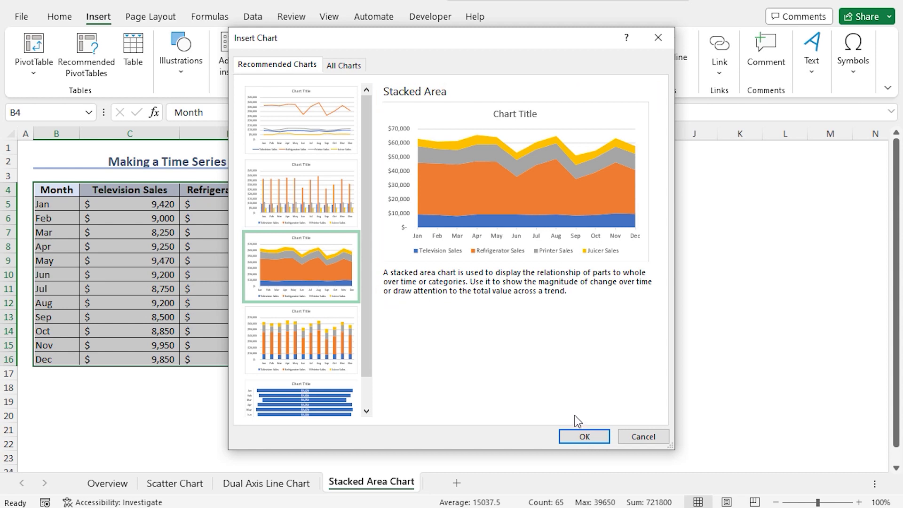
pyautogui.click(579, 436)
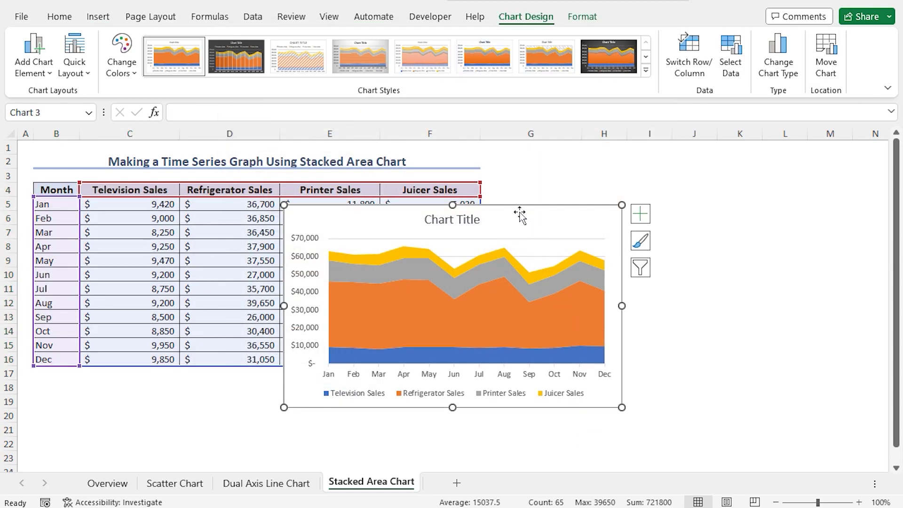
# Place the stacked area chart in the empty area beside the table and title it "Cumulative Sales".
pyautogui.moveTo(512, 213); pyautogui.dragTo(751, 173)
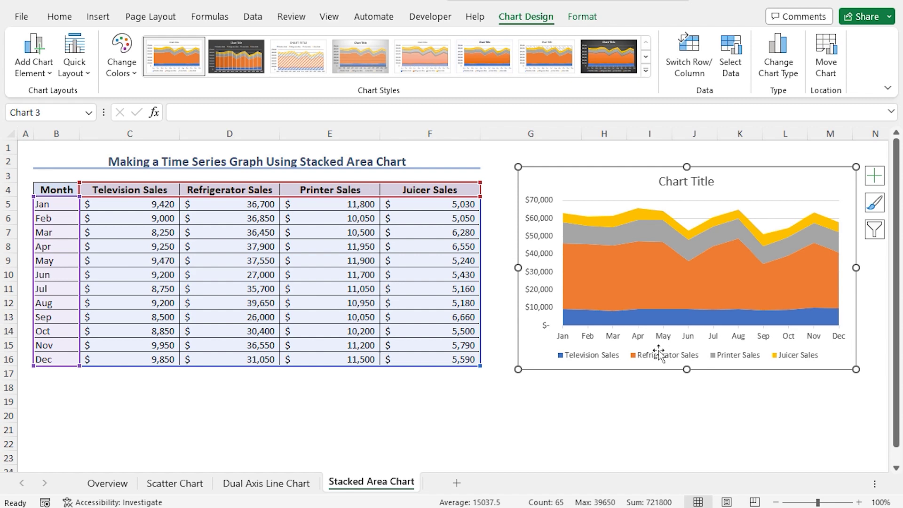
pyautogui.click(682, 183)
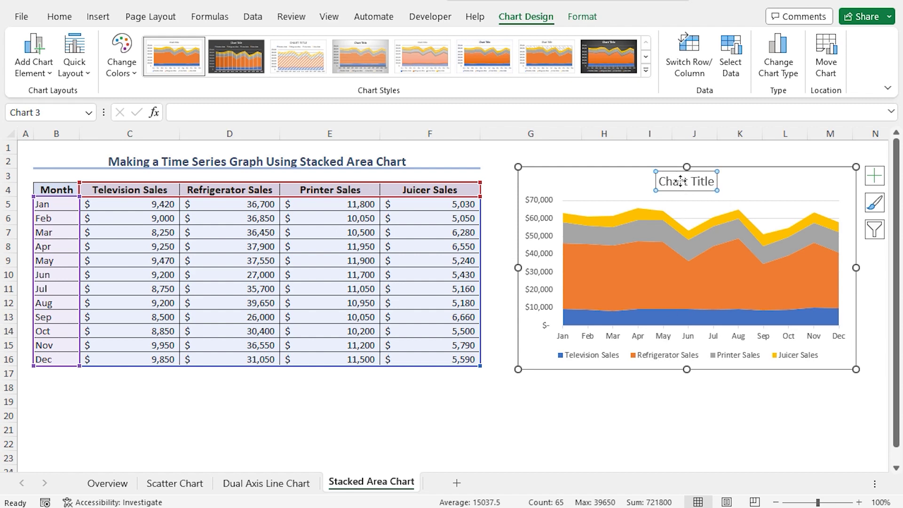
pyautogui.tripleClick(681, 180)
pyautogui.write('Cumulative Sales')
pyautogui.press('Escape')
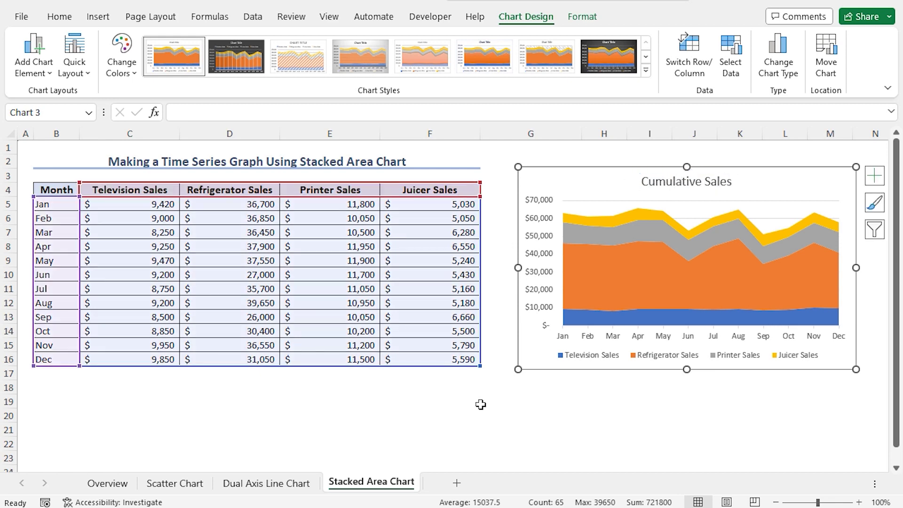